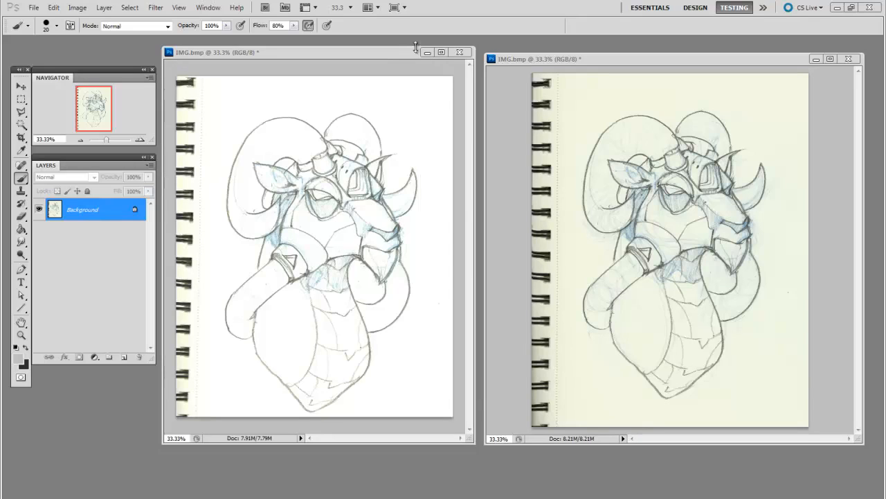
{"action": "left_click_drag", "start_coordinate": [408, 57], "coordinate": [411, 61]}
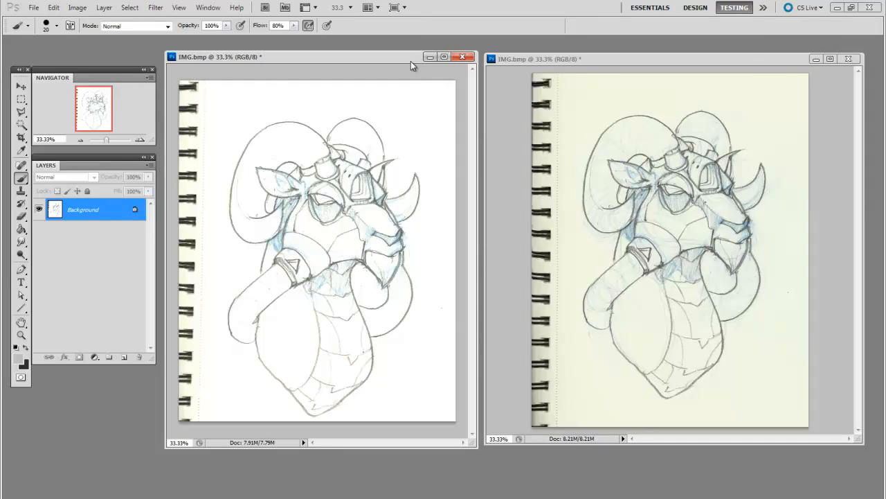
{"action": "left_click", "coordinate": [750, 57]}
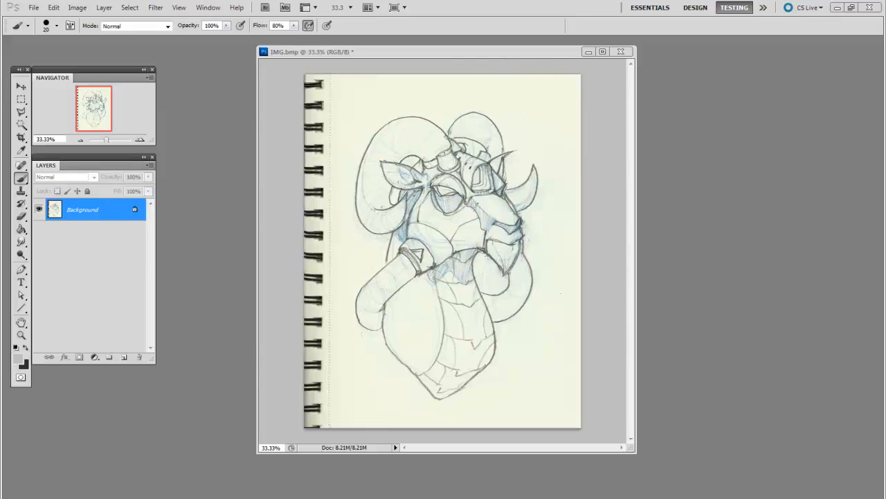
Step: Copy the entire scanned sketch and paste it as a layer into a new document
{"action": "left_click_drag", "start_coordinate": [536, 54], "coordinate": [454, 47]}
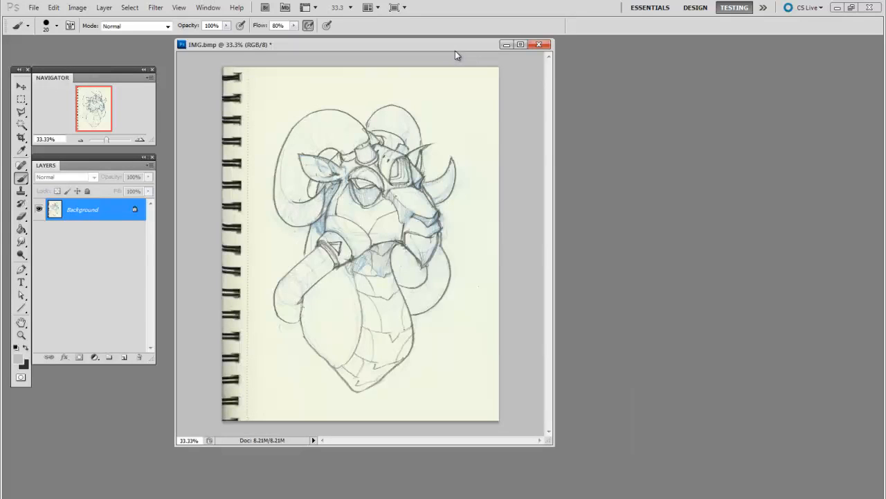
{"action": "key", "text": "ctrl+a"}
{"action": "key", "text": "ctrl+n"}
{"action": "key", "text": "Return"}
{"action": "key", "text": "ctrl+v"}
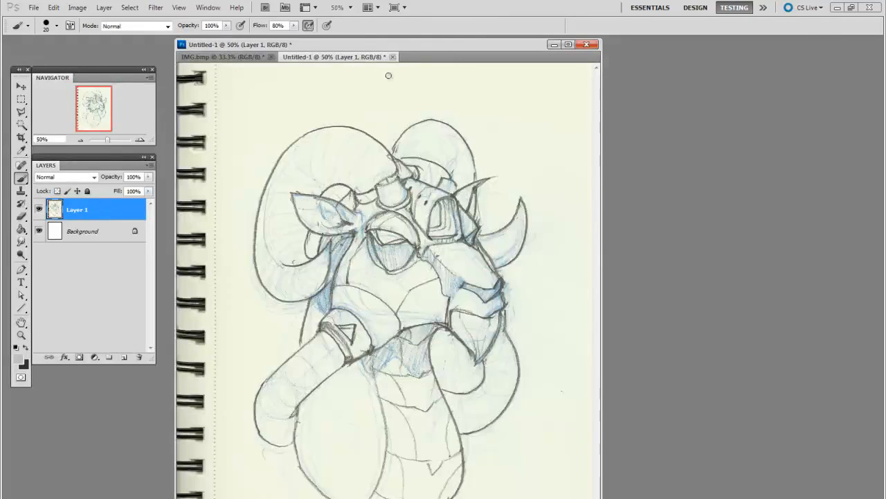
Step: Float the new document in its own resized window and minimize the original IMG.bmp window
{"action": "left_click_drag", "start_coordinate": [352, 59], "coordinate": [603, 65]}
{"action": "key", "text": "ctrl+minus"}
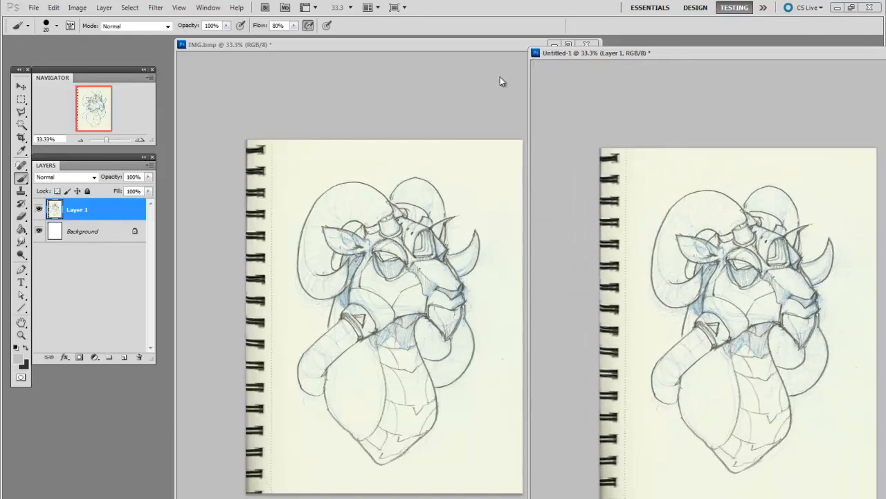
{"action": "left_click", "coordinate": [501, 81]}
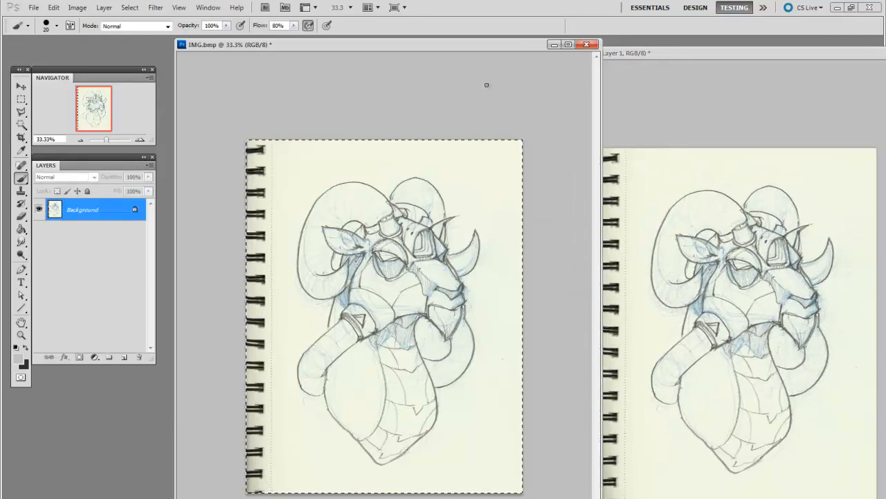
{"action": "left_click", "coordinate": [554, 45]}
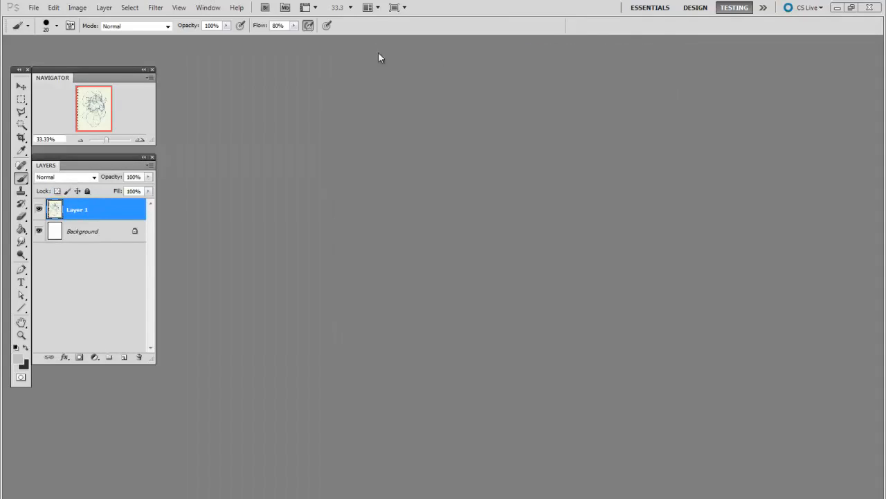
{"action": "left_click_drag", "start_coordinate": [378, 52], "coordinate": [378, 44]}
{"action": "left_click_drag", "start_coordinate": [662, 498], "coordinate": [607, 450]}
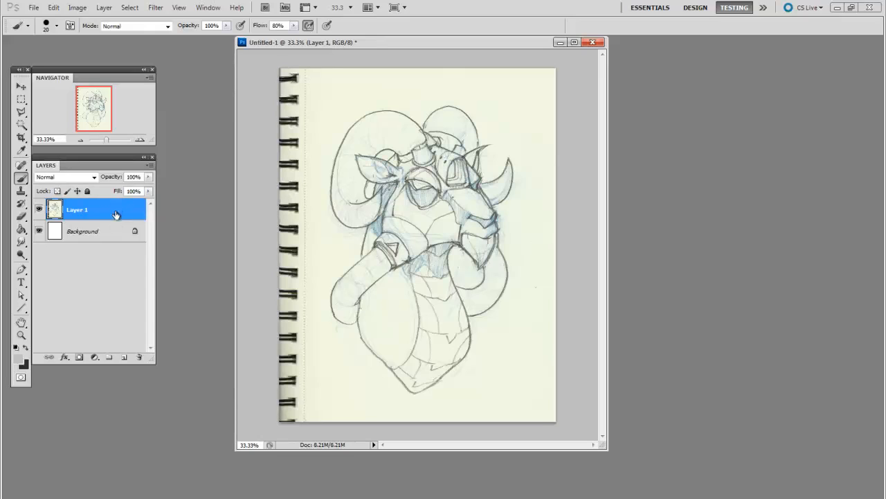
Step: Duplicate Layer 1 and apply Levels to the copy with input values of 86, 1.05 and 243
{"action": "left_click_drag", "start_coordinate": [117, 212], "coordinate": [106, 343]}
{"action": "left_click_drag", "start_coordinate": [106, 344], "coordinate": [124, 357]}
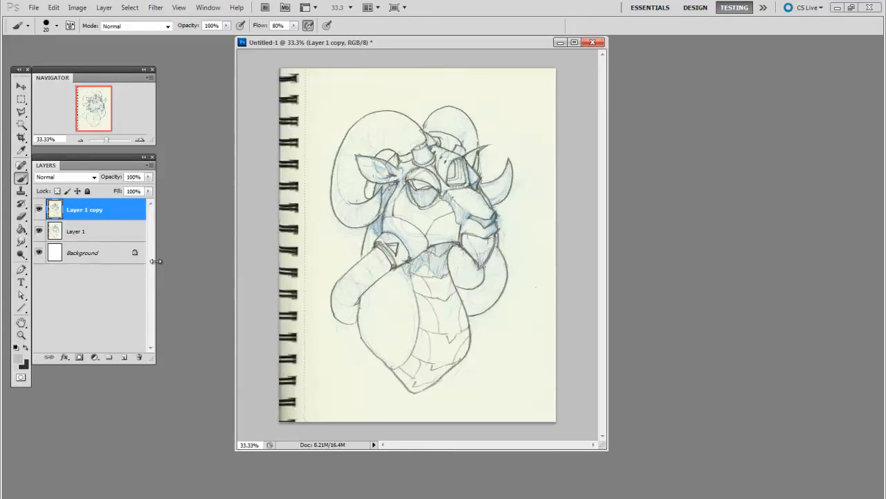
{"action": "key", "text": "ctrl+l"}
{"action": "left_click_drag", "start_coordinate": [150, 380], "coordinate": [620, 102]}
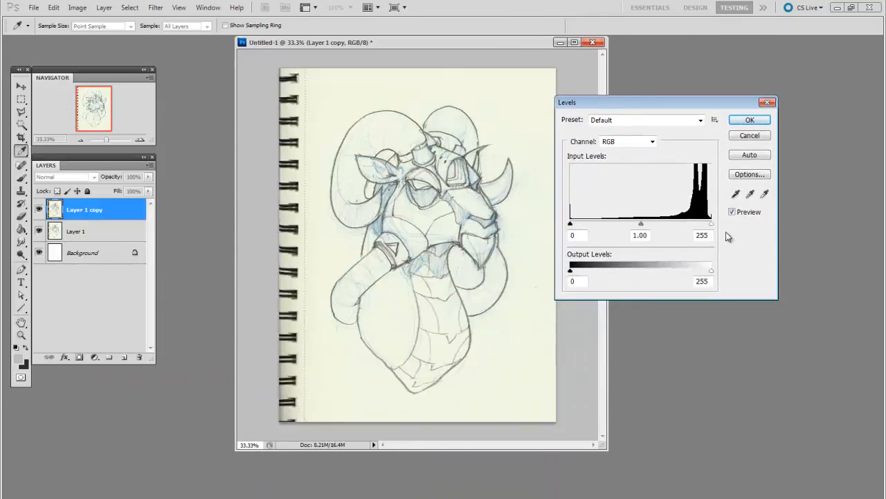
{"action": "left_click_drag", "start_coordinate": [711, 224], "coordinate": [705, 225]}
{"action": "mouse_move", "coordinate": [570, 225]}
{"action": "left_mouse_down"}
{"action": "mouse_move", "coordinate": [618, 233]}
{"action": "mouse_move", "coordinate": [663, 223]}
{"action": "mouse_move", "coordinate": [620, 228]}
{"action": "left_mouse_up"}
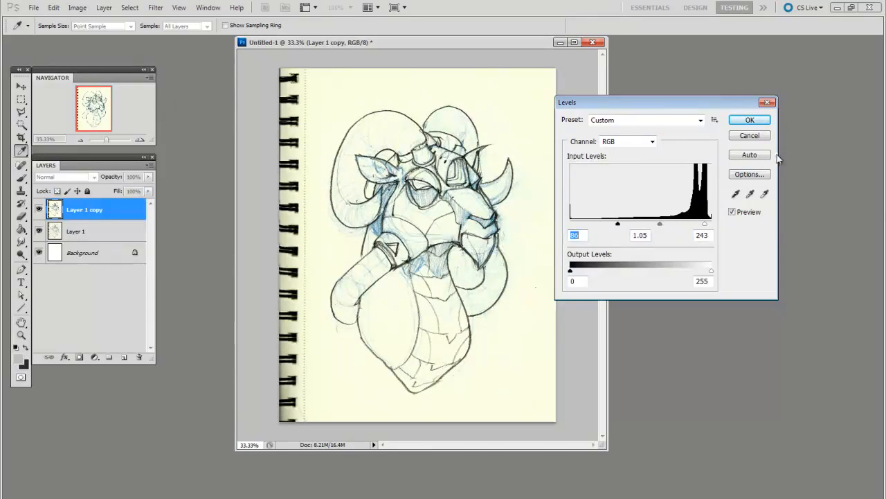
{"action": "left_click", "coordinate": [750, 120]}
Step: Desaturate the copied sketch layer completely with Hue/Saturation, using a saturation of -100
{"action": "key", "text": "ctrl+u"}
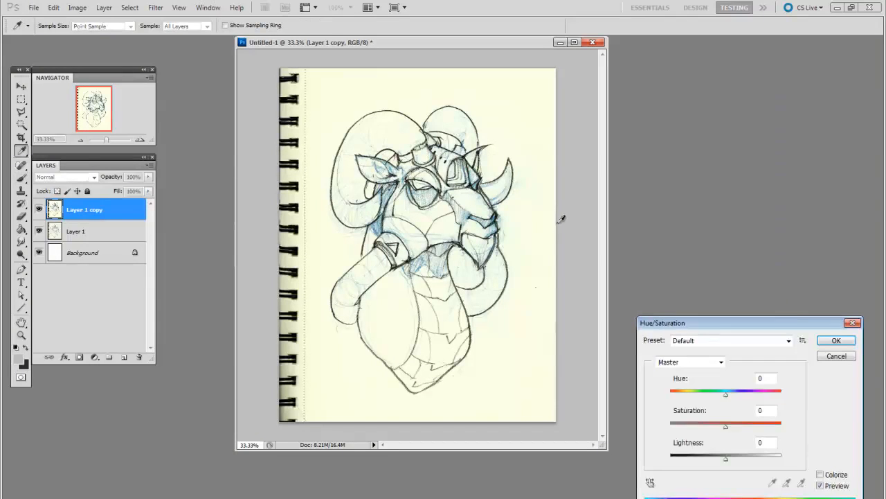
{"action": "left_click_drag", "start_coordinate": [793, 320], "coordinate": [708, 129]}
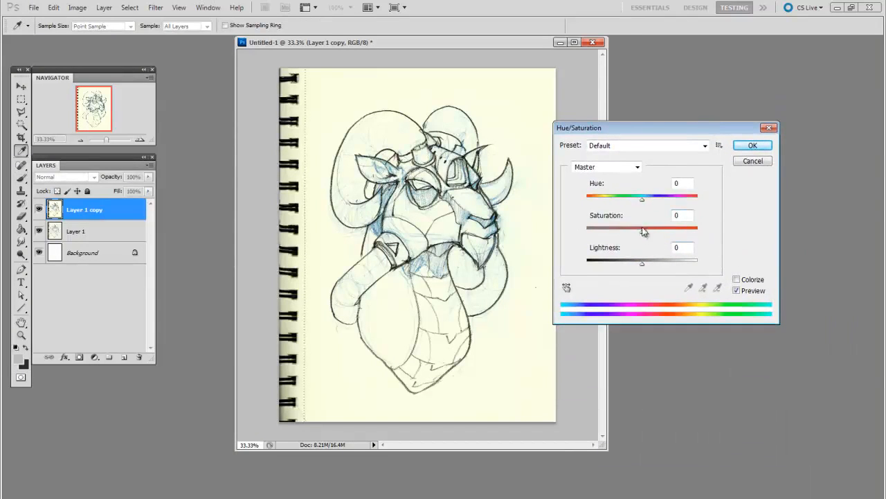
{"action": "left_click_drag", "start_coordinate": [644, 232], "coordinate": [585, 234]}
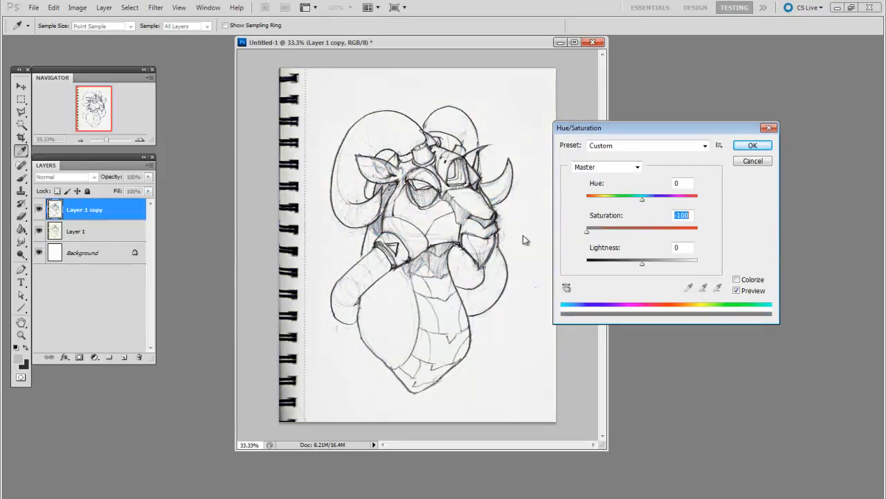
{"action": "left_click", "coordinate": [753, 145]}
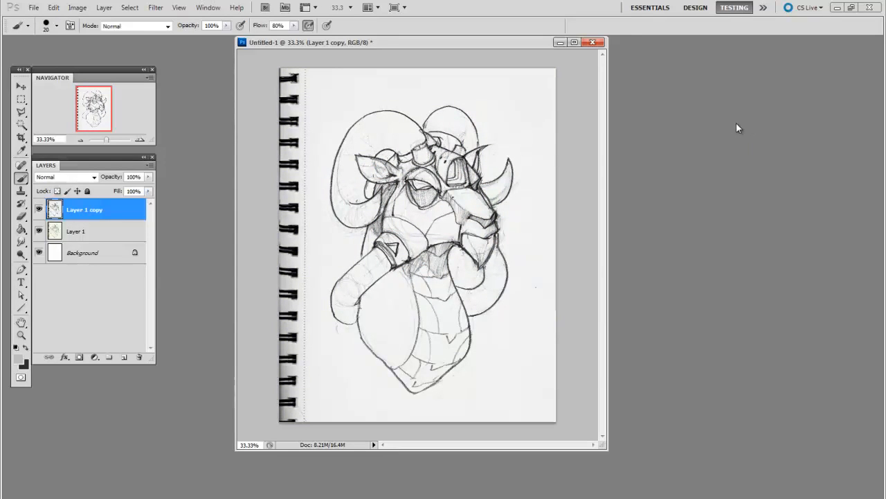
Step: Apply Levels to the desaturated copy with the midtone input at 0.77 and the white input at 232
{"action": "key", "text": "ctrl+l"}
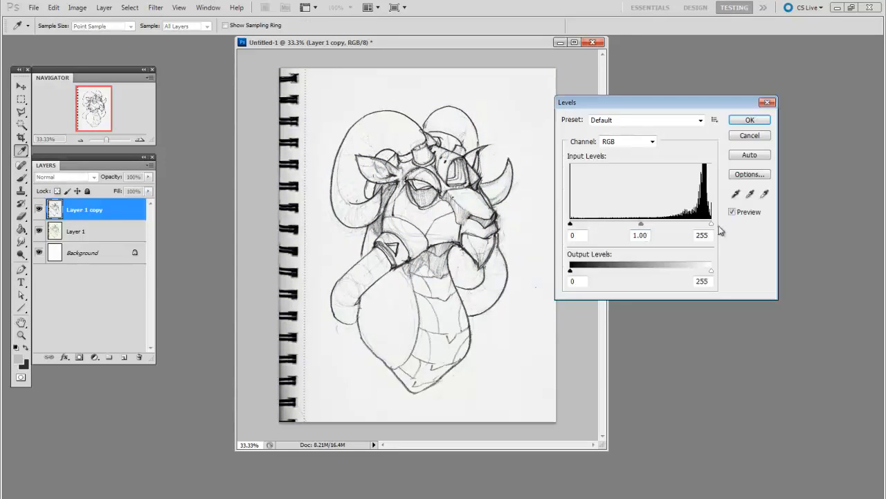
{"action": "left_click_drag", "start_coordinate": [711, 223], "coordinate": [699, 227]}
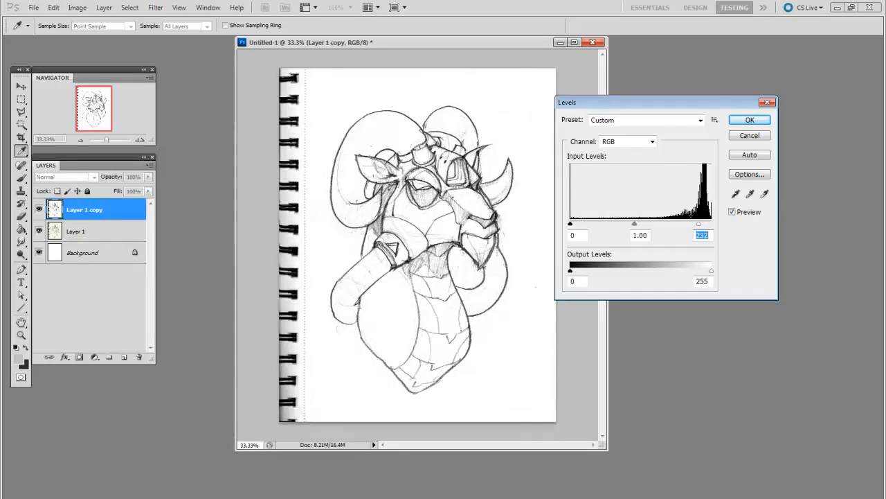
{"action": "left_click_drag", "start_coordinate": [635, 225], "coordinate": [649, 224]}
{"action": "left_click", "coordinate": [639, 227]}
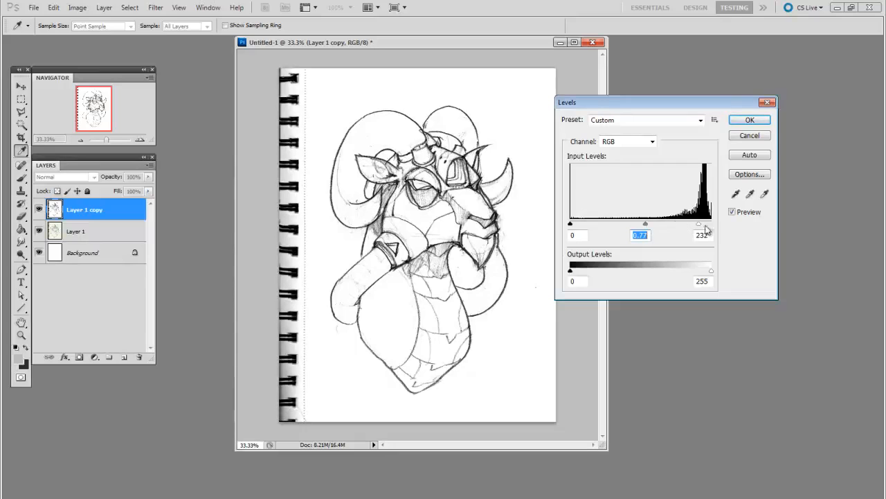
{"action": "left_click", "coordinate": [747, 120]}
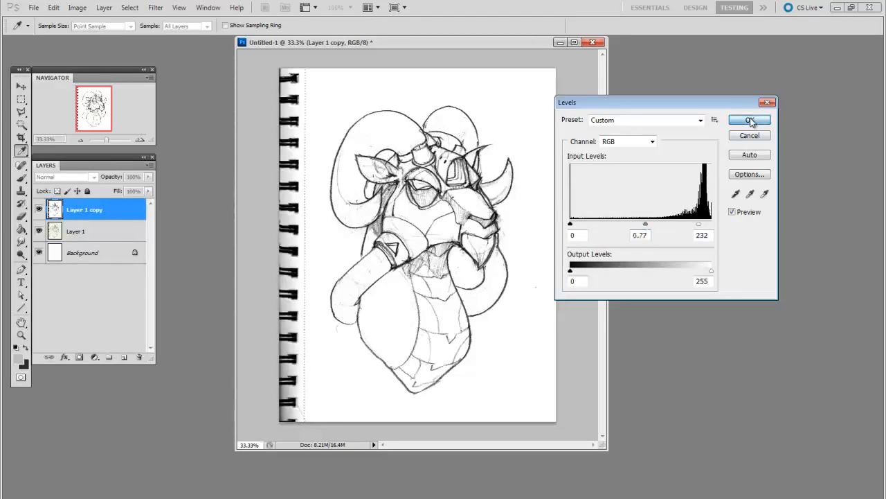
Step: Set the foreground color to pure white, hex ffffff
{"action": "key", "text": "b"}
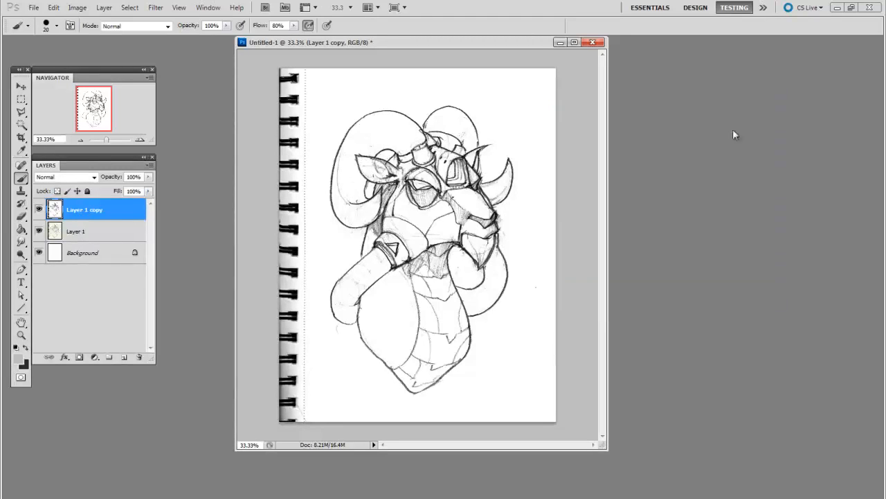
{"action": "left_click", "coordinate": [20, 358]}
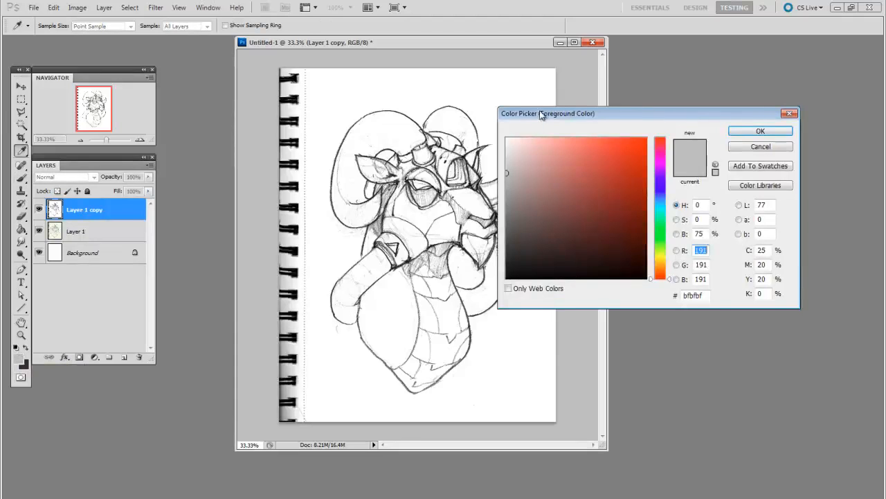
{"action": "left_click_drag", "start_coordinate": [544, 113], "coordinate": [585, 105]}
{"action": "left_click", "coordinate": [501, 106]}
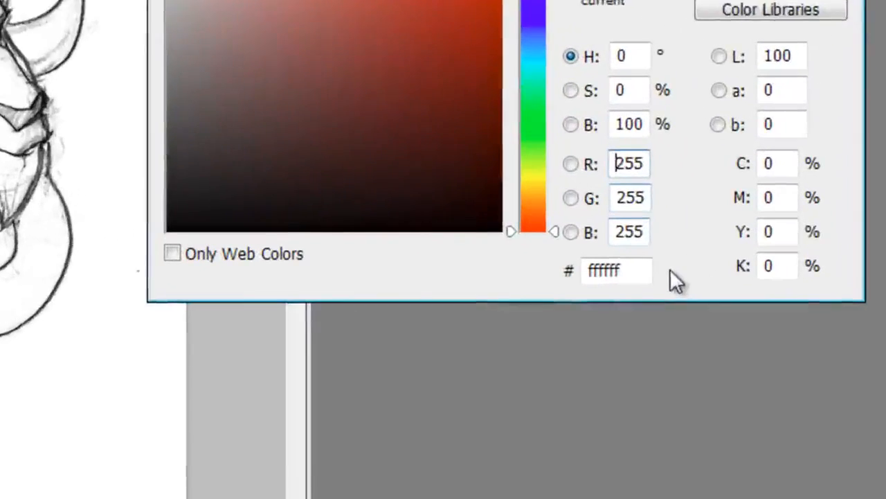
{"action": "left_click", "coordinate": [629, 269]}
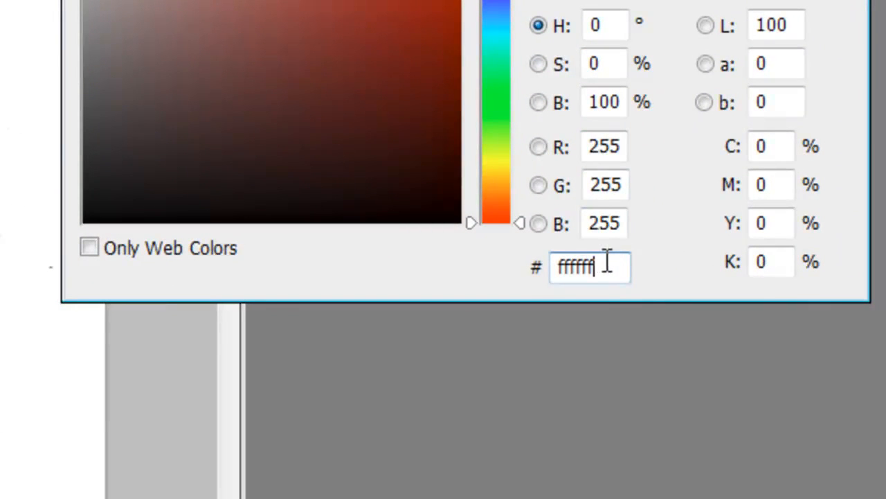
{"action": "left_click_drag", "start_coordinate": [607, 261], "coordinate": [531, 265]}
{"action": "left_click", "coordinate": [610, 268]}
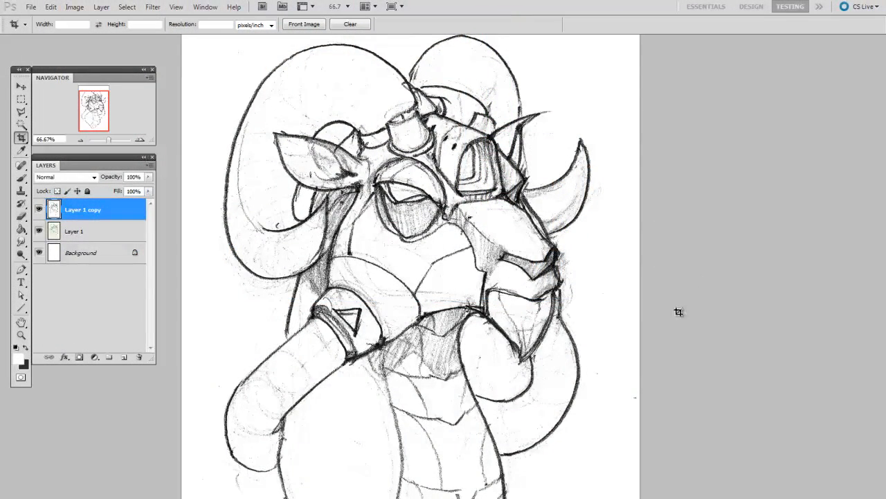
Step: Add a new layer above the sketch and set up a 19 px round brush with a dark grey foreground color
{"action": "left_click_drag", "start_coordinate": [518, 301], "coordinate": [501, 303]}
{"action": "key", "text": "ctrl+shift+alt+n"}
{"action": "key", "text": "b"}
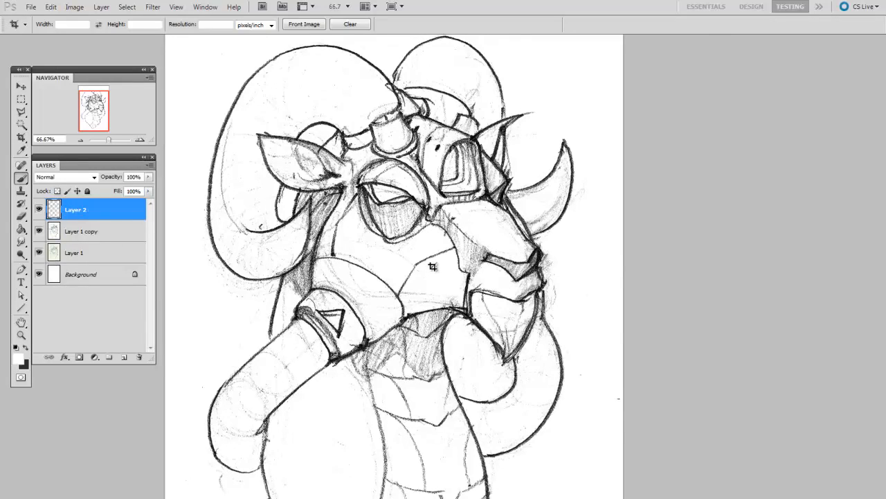
{"action": "right_click", "coordinate": [434, 266]}
{"action": "left_click", "coordinate": [457, 335]}
{"action": "left_click_drag", "start_coordinate": [406, 352], "coordinate": [403, 354]}
{"action": "left_click", "coordinate": [21, 361]}
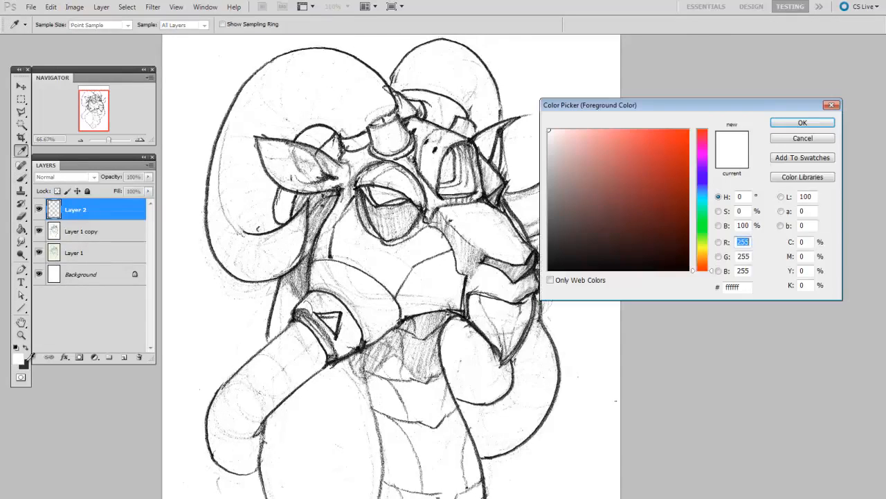
{"action": "left_click", "coordinate": [591, 204]}
{"action": "left_click", "coordinate": [804, 122]}
{"action": "left_click_drag", "start_coordinate": [409, 406], "coordinate": [408, 412]}
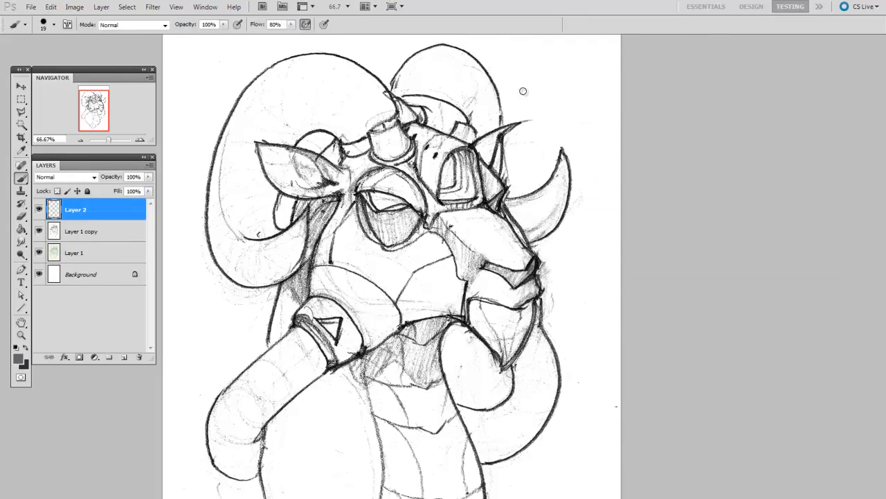
Step: Paint grey test strokes over the creature's snout and tusk, enlarging the brush to 70 px, and delete Layer 2
{"action": "key", "text": "bracketleft"}
{"action": "mouse_move", "coordinate": [531, 82]}
{"action": "left_mouse_down"}
{"action": "mouse_move", "coordinate": [531, 148]}
{"action": "mouse_move", "coordinate": [561, 181]}
{"action": "mouse_move", "coordinate": [506, 258]}
{"action": "mouse_move", "coordinate": [547, 294]}
{"action": "mouse_move", "coordinate": [557, 249]}
{"action": "mouse_move", "coordinate": [550, 186]}
{"action": "mouse_move", "coordinate": [530, 198]}
{"action": "left_mouse_up"}
{"action": "key", "text": "bracketright"}
{"action": "key", "text": "bracketright"}
{"action": "key", "text": "bracketright"}
{"action": "key", "text": "bracketright"}
{"action": "key", "text": "bracketright"}
{"action": "key", "text": "bracketright"}
{"action": "left_click_drag", "start_coordinate": [571, 390], "coordinate": [574, 378]}
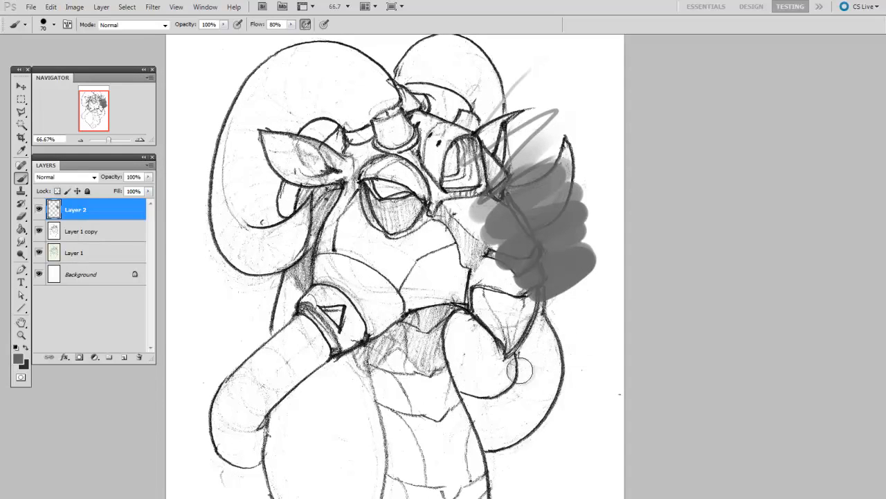
{"action": "mouse_move", "coordinate": [133, 210]}
{"action": "left_mouse_down"}
{"action": "mouse_move", "coordinate": [144, 268]}
{"action": "mouse_move", "coordinate": [139, 357]}
{"action": "left_mouse_up"}
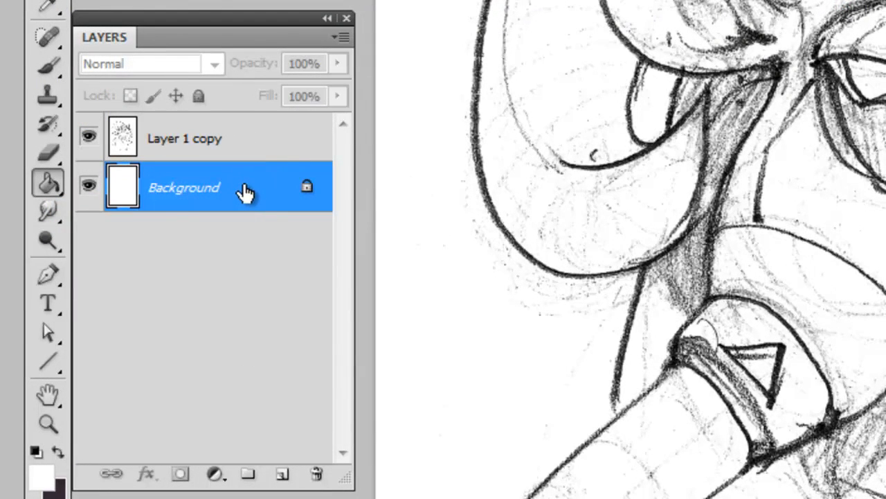
Step: Rename Layer 1 copy as "lines", set its blend mode to Multiply, and make the Background layer active
{"action": "left_click", "coordinate": [253, 142]}
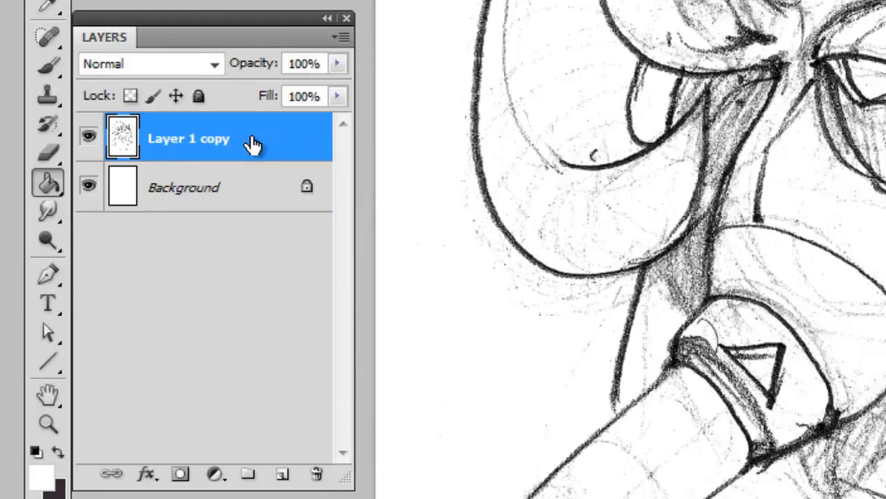
{"action": "double_click", "coordinate": [181, 142]}
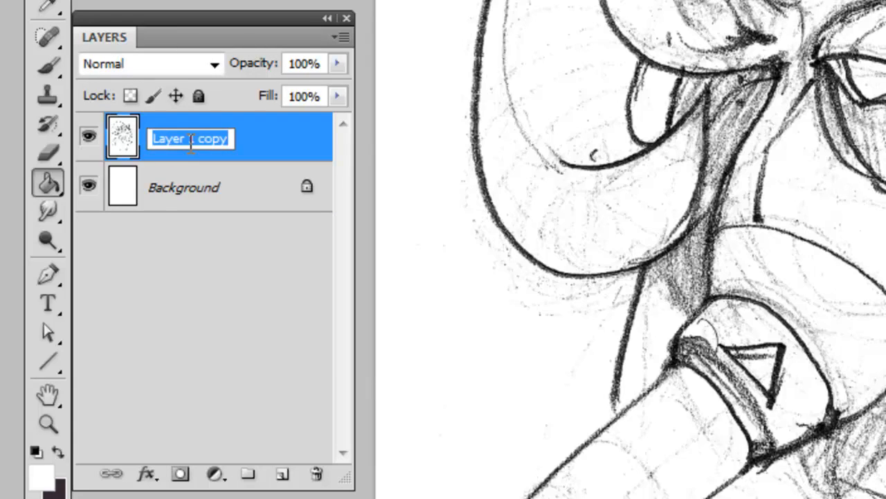
{"action": "type", "text": "lines"}
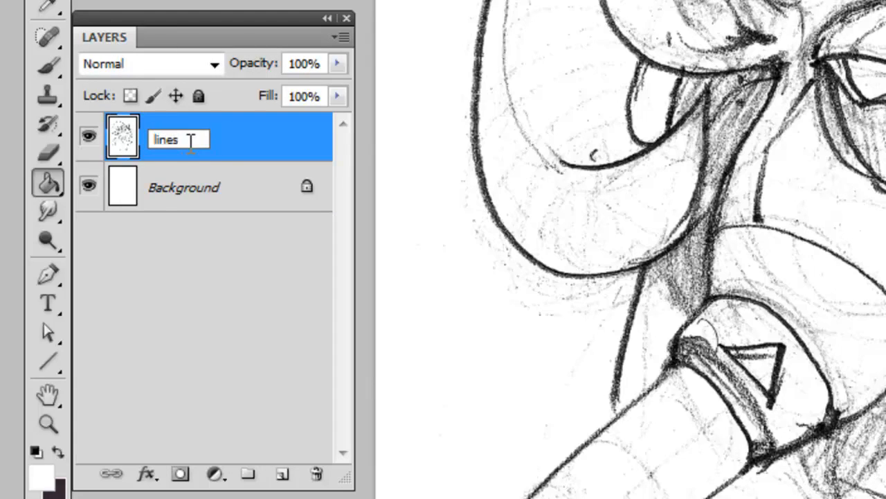
{"action": "key", "text": "Return"}
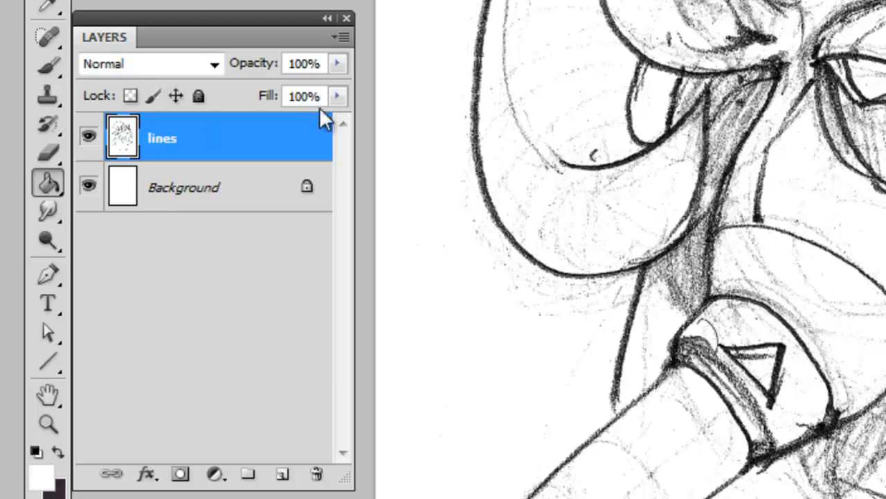
{"action": "left_click", "coordinate": [202, 69]}
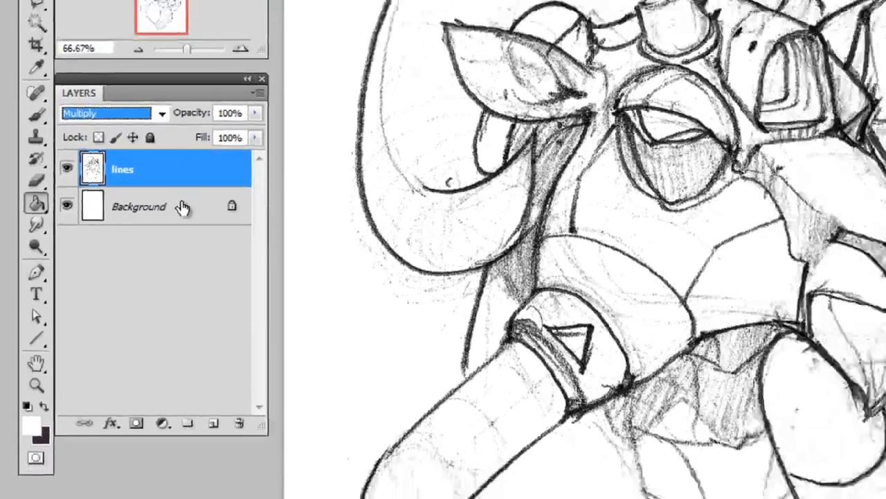
{"action": "left_click", "coordinate": [242, 197]}
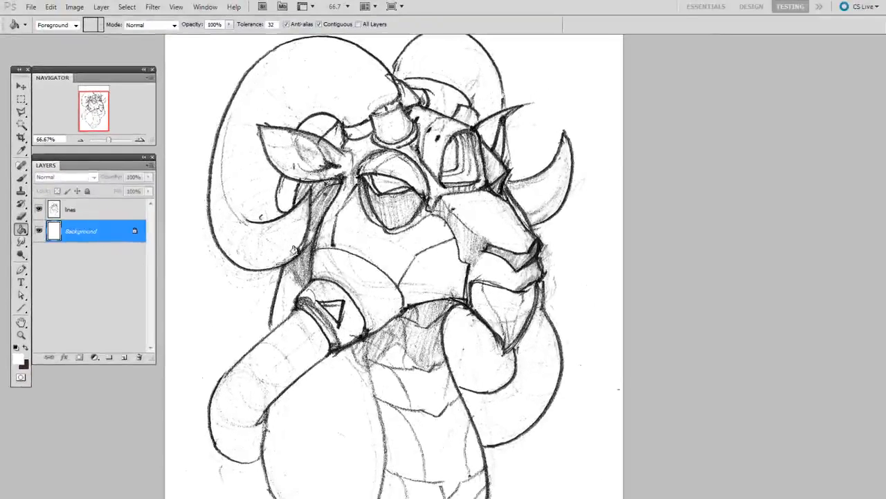
Step: Add two new layers between the Background and the lines layer, and choose the 19 px hard round brush
{"action": "key", "text": "ctrl+shift+alt+n"}
{"action": "key", "text": "ctrl+shift+alt+n"}
{"action": "key", "text": "b"}
{"action": "right_click", "coordinate": [311, 234]}
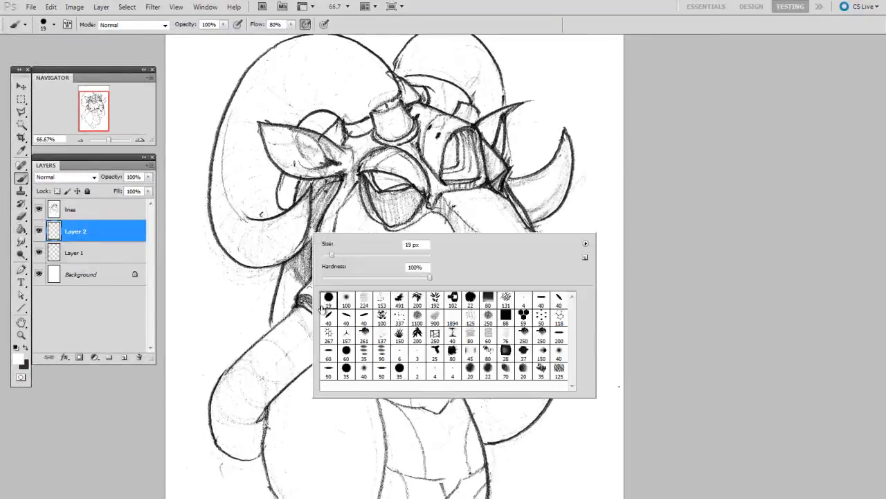
{"action": "left_click_drag", "start_coordinate": [270, 363], "coordinate": [269, 363]}
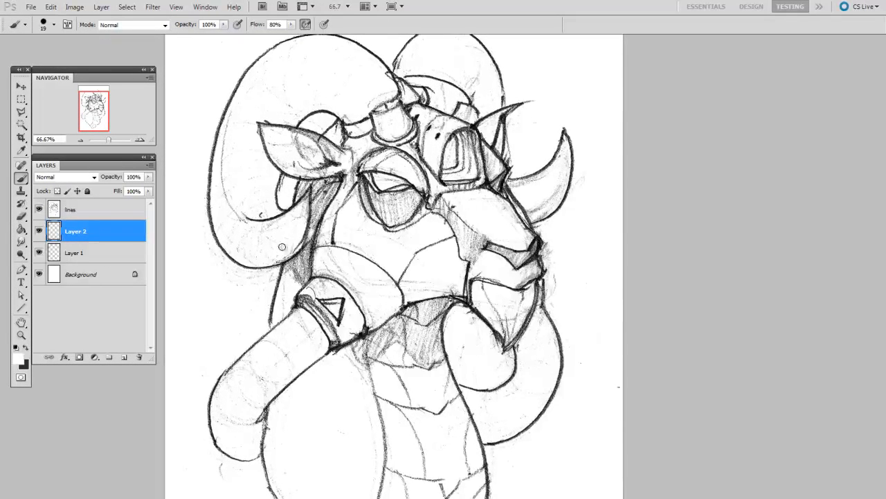
Step: Set the foreground color to a light grey
{"action": "left_click", "coordinate": [17, 353]}
{"action": "left_click", "coordinate": [563, 183]}
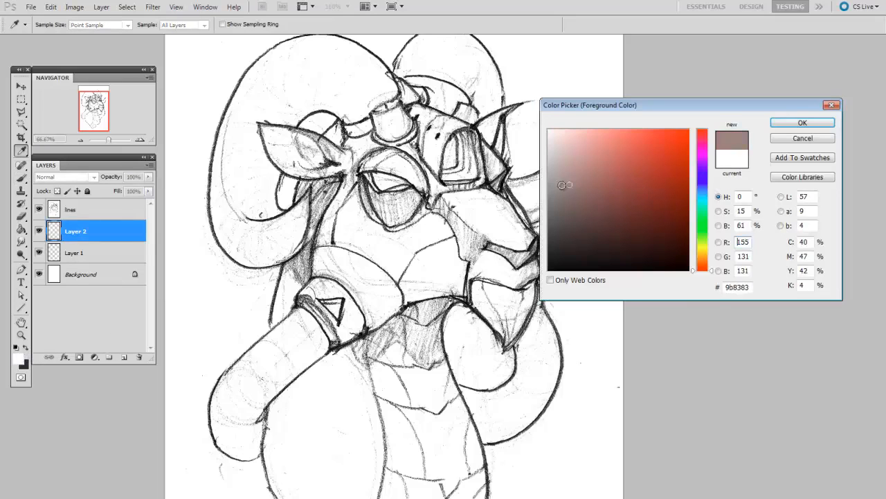
{"action": "left_click", "coordinate": [561, 157]}
{"action": "left_click", "coordinate": [802, 123]}
Step: Enlarge the brush to 150 px and paint broad grey strokes over the creature's head and neck on Layer 2
{"action": "left_click_drag", "start_coordinate": [440, 242], "coordinate": [464, 247]}
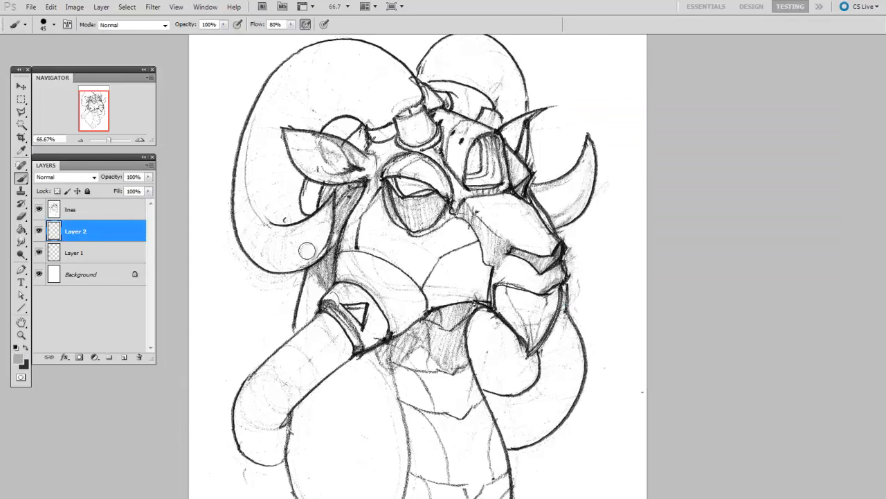
{"action": "key", "text": "bracketright"}
{"action": "key", "text": "bracketright"}
{"action": "key", "text": "bracketright"}
{"action": "key", "text": "bracketright"}
{"action": "key", "text": "bracketright"}
{"action": "key", "text": "bracketright"}
{"action": "key", "text": "bracketright"}
{"action": "key", "text": "bracketright"}
{"action": "mouse_move", "coordinate": [245, 270]}
{"action": "left_mouse_down"}
{"action": "mouse_move", "coordinate": [301, 230]}
{"action": "mouse_move", "coordinate": [556, 128]}
{"action": "mouse_move", "coordinate": [552, 144]}
{"action": "mouse_move", "coordinate": [305, 241]}
{"action": "mouse_move", "coordinate": [590, 164]}
{"action": "mouse_move", "coordinate": [405, 240]}
{"action": "mouse_move", "coordinate": [308, 303]}
{"action": "mouse_move", "coordinate": [595, 216]}
{"action": "mouse_move", "coordinate": [347, 348]}
{"action": "mouse_move", "coordinate": [628, 275]}
{"action": "mouse_move", "coordinate": [415, 387]}
{"action": "mouse_move", "coordinate": [484, 369]}
{"action": "mouse_move", "coordinate": [517, 395]}
{"action": "mouse_move", "coordinate": [413, 365]}
{"action": "mouse_move", "coordinate": [268, 267]}
{"action": "mouse_move", "coordinate": [239, 213]}
{"action": "mouse_move", "coordinate": [277, 179]}
{"action": "mouse_move", "coordinate": [268, 245]}
{"action": "mouse_move", "coordinate": [271, 340]}
{"action": "mouse_move", "coordinate": [460, 291]}
{"action": "mouse_move", "coordinate": [444, 383]}
{"action": "left_mouse_up"}
{"action": "left_click_drag", "start_coordinate": [373, 167], "coordinate": [371, 173]}
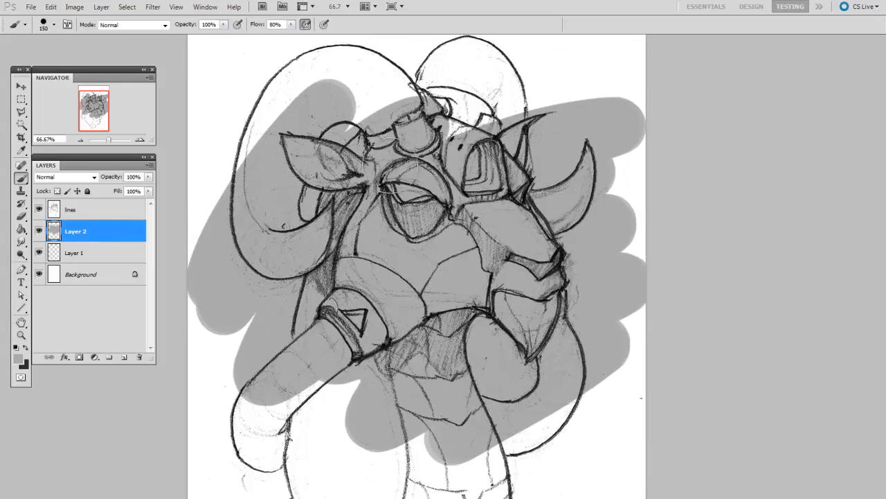
Step: Add a new layer above Layer 2, choose a hard round brush, and sample white from the canvas
{"action": "key", "text": "ctrl+alt+shift+n"}
{"action": "right_click", "coordinate": [357, 186]}
{"action": "double_click", "coordinate": [372, 250]}
{"action": "left_click", "coordinate": [230, 86], "text": "alt"}
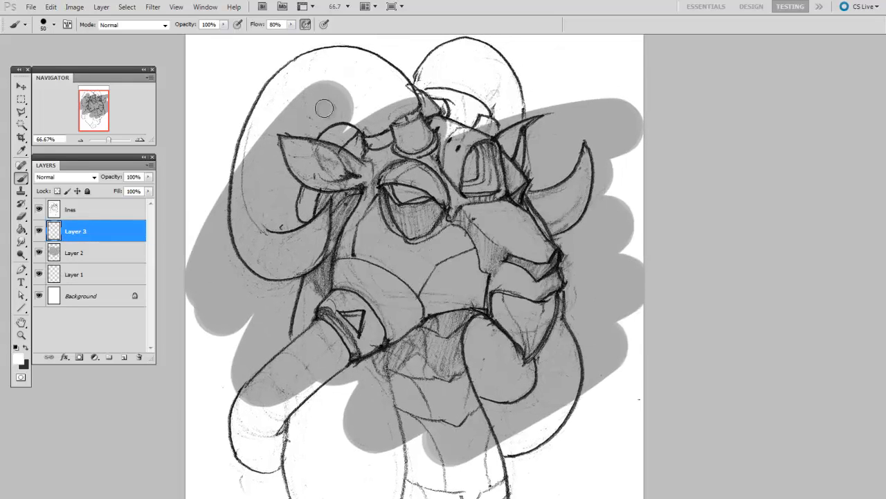
Step: Paint white over the large horn, ear and eye area on Layer 3, enlarging the brush to 90 px
{"action": "mouse_move", "coordinate": [232, 169]}
{"action": "left_mouse_down"}
{"action": "mouse_move", "coordinate": [304, 291]}
{"action": "mouse_move", "coordinate": [306, 200]}
{"action": "mouse_move", "coordinate": [407, 230]}
{"action": "left_mouse_up"}
{"action": "key", "text": "bracketright"}
{"action": "key", "text": "bracketright"}
{"action": "key", "text": "bracketright"}
{"action": "key", "text": "bracketright"}
{"action": "mouse_move", "coordinate": [360, 97]}
{"action": "left_mouse_down"}
{"action": "mouse_move", "coordinate": [417, 132]}
{"action": "mouse_move", "coordinate": [366, 89]}
{"action": "mouse_move", "coordinate": [363, 120]}
{"action": "mouse_move", "coordinate": [308, 219]}
{"action": "mouse_move", "coordinate": [343, 273]}
{"action": "left_mouse_up"}
{"action": "mouse_move", "coordinate": [536, 300]}
{"action": "left_mouse_down"}
{"action": "mouse_move", "coordinate": [546, 313]}
{"action": "mouse_move", "coordinate": [565, 308]}
{"action": "left_mouse_up"}
{"action": "left_click_drag", "start_coordinate": [544, 236], "coordinate": [542, 221]}
{"action": "left_click_drag", "start_coordinate": [573, 312], "coordinate": [567, 337]}
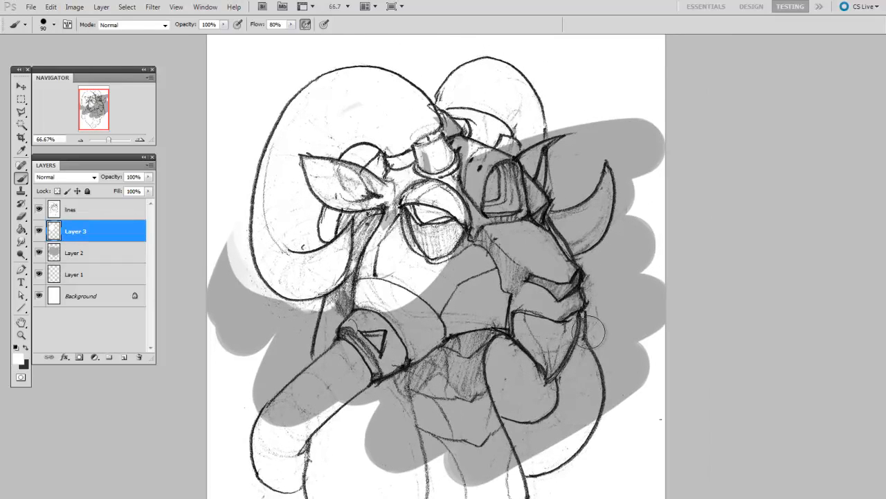
Step: Enlarge the brush to 250 px and paint white over the tusk and the background beside the snout on Layer 3
{"action": "left_click", "coordinate": [110, 214]}
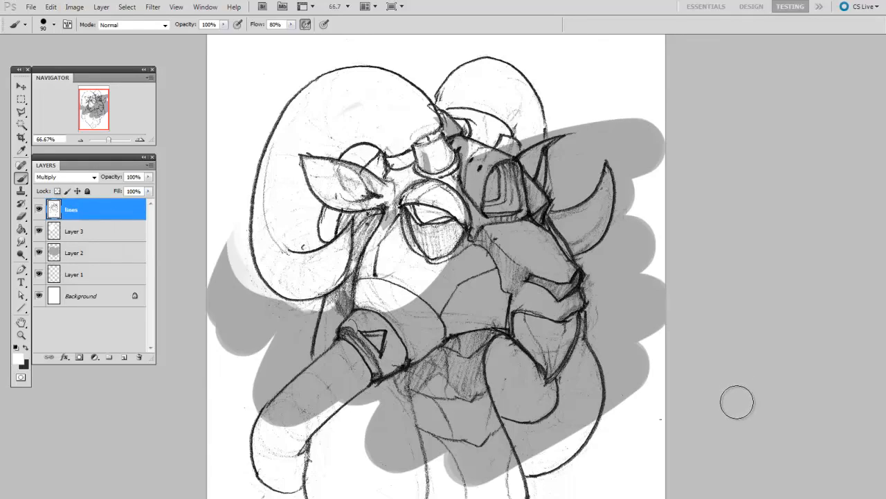
{"action": "left_click_drag", "start_coordinate": [579, 270], "coordinate": [581, 273]}
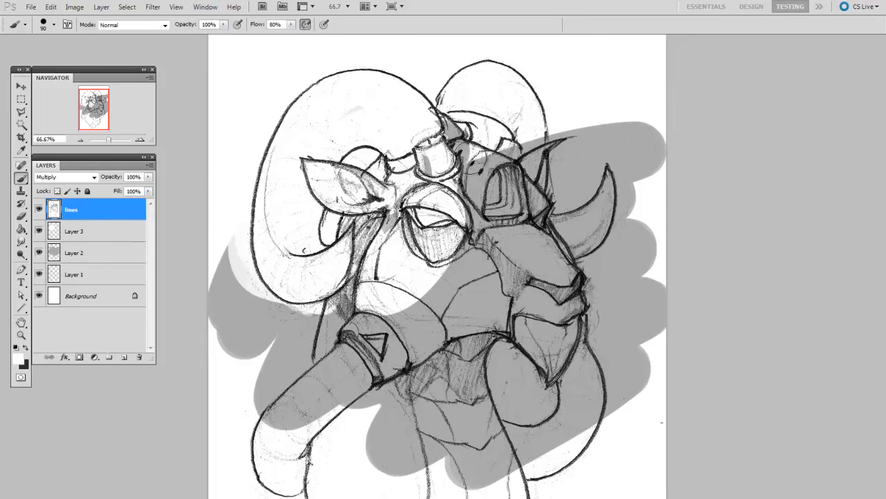
{"action": "left_click", "coordinate": [110, 230]}
{"action": "key", "text": "bracketright"}
{"action": "key", "text": "bracketright"}
{"action": "key", "text": "bracketright"}
{"action": "key", "text": "bracketright"}
{"action": "key", "text": "bracketright"}
{"action": "key", "text": "bracketright"}
{"action": "mouse_move", "coordinate": [581, 115]}
{"action": "left_mouse_down"}
{"action": "mouse_move", "coordinate": [594, 174]}
{"action": "mouse_move", "coordinate": [619, 192]}
{"action": "mouse_move", "coordinate": [602, 182]}
{"action": "mouse_move", "coordinate": [598, 162]}
{"action": "mouse_move", "coordinate": [629, 253]}
{"action": "mouse_move", "coordinate": [613, 151]}
{"action": "mouse_move", "coordinate": [646, 345]}
{"action": "mouse_move", "coordinate": [612, 180]}
{"action": "mouse_move", "coordinate": [615, 208]}
{"action": "left_mouse_up"}
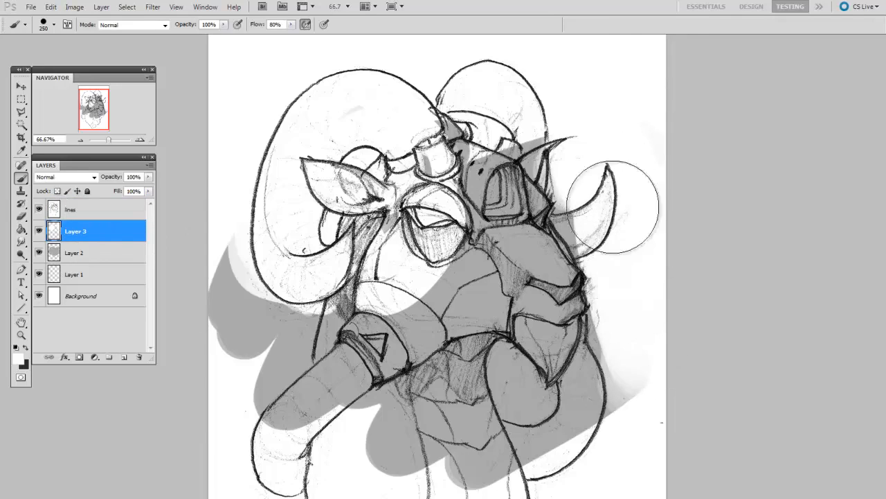
Step: Try darkening the lines layer with a Hue/Saturation Lightness of -40, and undo it
{"action": "left_click", "coordinate": [83, 211]}
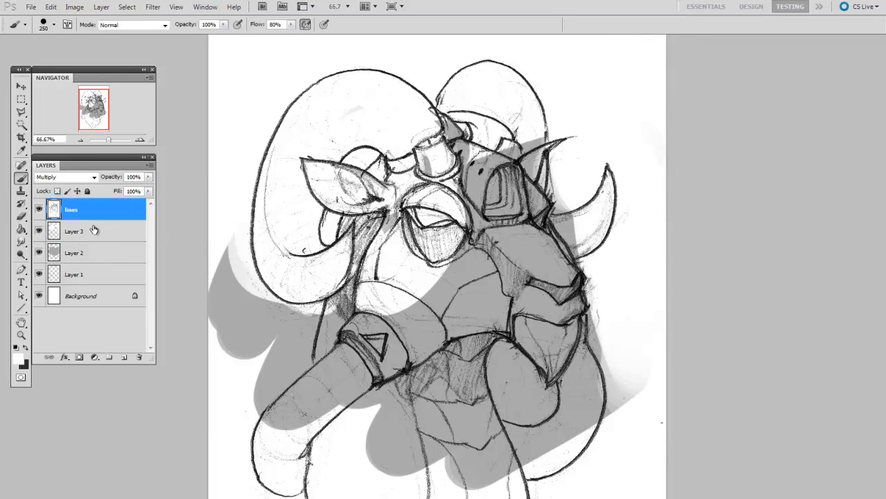
{"action": "key", "text": "ctrl+u"}
{"action": "left_click_drag", "start_coordinate": [630, 264], "coordinate": [620, 265]}
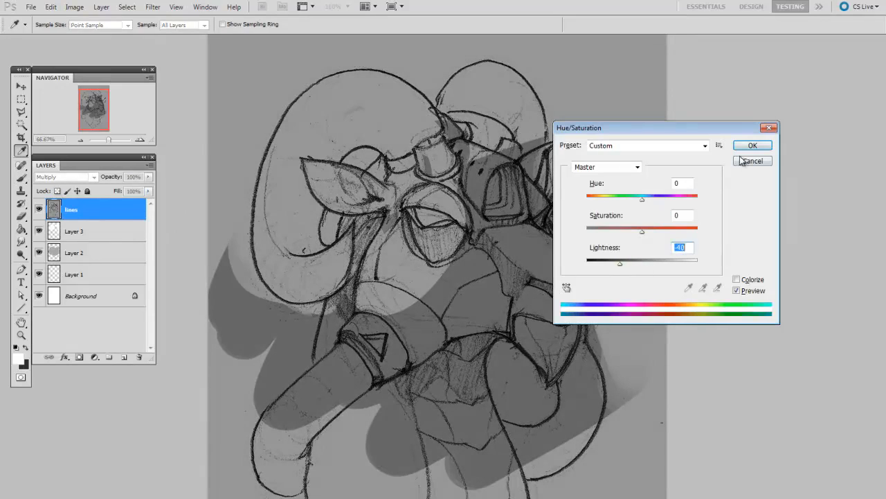
{"action": "left_click", "coordinate": [752, 147]}
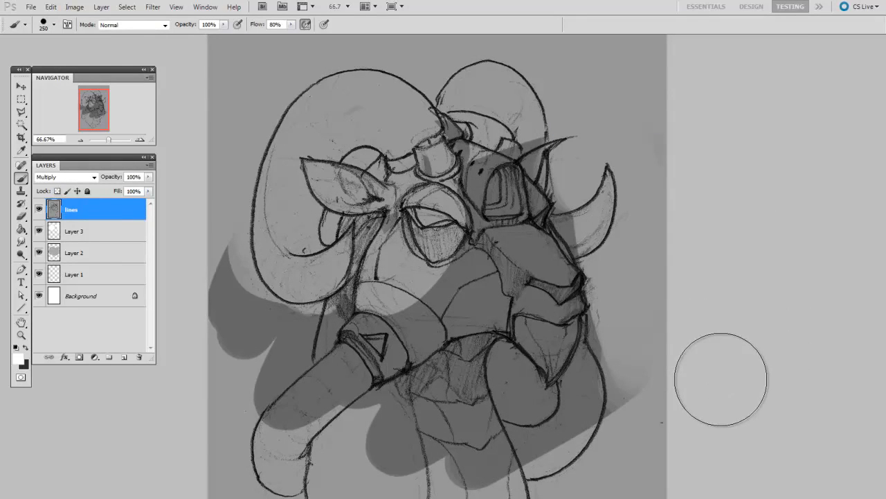
{"action": "key", "text": "ctrl+z"}
Step: Paint broad grey strokes over the creature and the upper background on Layer 3 with a 600 px hard round brush
{"action": "left_click_drag", "start_coordinate": [458, 263], "coordinate": [493, 252]}
{"action": "key", "text": "ctrl+minus"}
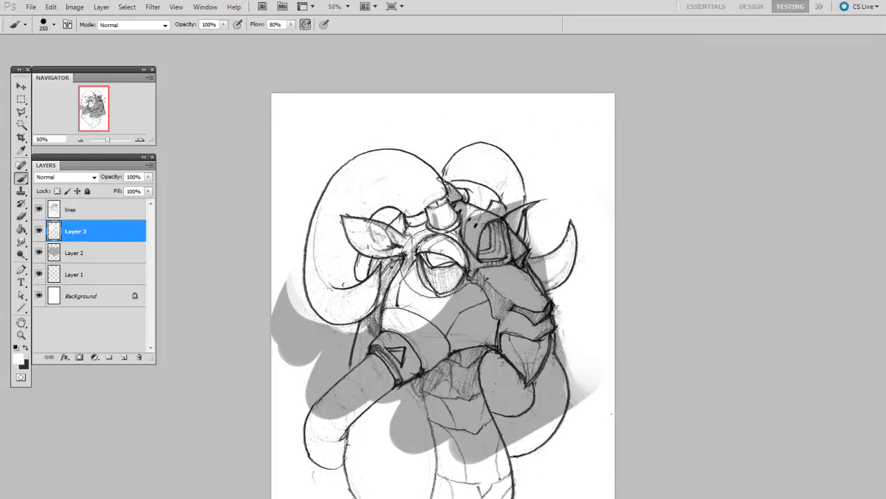
{"action": "right_click", "coordinate": [431, 263]}
{"action": "double_click", "coordinate": [425, 308]}
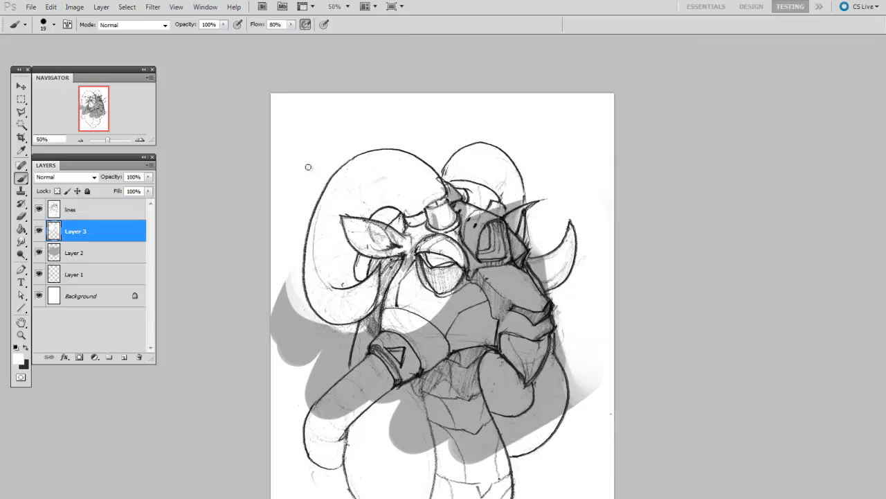
{"action": "key", "text": "bracketright"}
{"action": "key", "text": "bracketright"}
{"action": "key", "text": "bracketright"}
{"action": "key", "text": "bracketright"}
{"action": "key", "text": "bracketright"}
{"action": "key", "text": "bracketright"}
{"action": "key", "text": "bracketright"}
{"action": "key", "text": "bracketright"}
{"action": "key", "text": "bracketright"}
{"action": "key", "text": "bracketright"}
{"action": "key", "text": "bracketright"}
{"action": "key", "text": "bracketright"}
{"action": "key", "text": "bracketright"}
{"action": "mouse_move", "coordinate": [239, 242]}
{"action": "left_mouse_down"}
{"action": "mouse_move", "coordinate": [360, 103]}
{"action": "mouse_move", "coordinate": [439, 260]}
{"action": "mouse_move", "coordinate": [544, 149]}
{"action": "mouse_move", "coordinate": [395, 298]}
{"action": "mouse_move", "coordinate": [371, 269]}
{"action": "mouse_move", "coordinate": [331, 142]}
{"action": "left_mouse_up"}
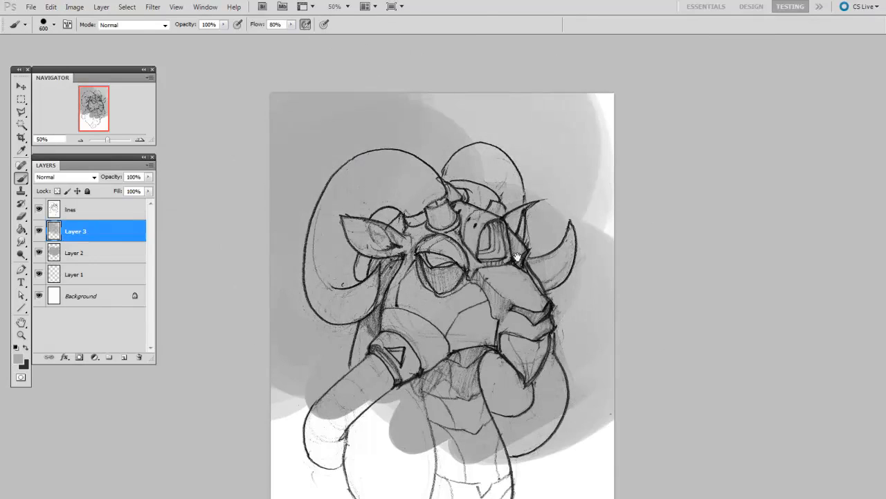
Step: Add a new layer above Layer 3, set up an enlarged hard round brush, and sample white from the canvas
{"action": "mouse_move", "coordinate": [519, 255]}
{"action": "left_mouse_down"}
{"action": "mouse_move", "coordinate": [505, 190]}
{"action": "mouse_move", "coordinate": [479, 211]}
{"action": "left_mouse_up"}
{"action": "left_click", "coordinate": [124, 357]}
{"action": "right_click", "coordinate": [378, 214]}
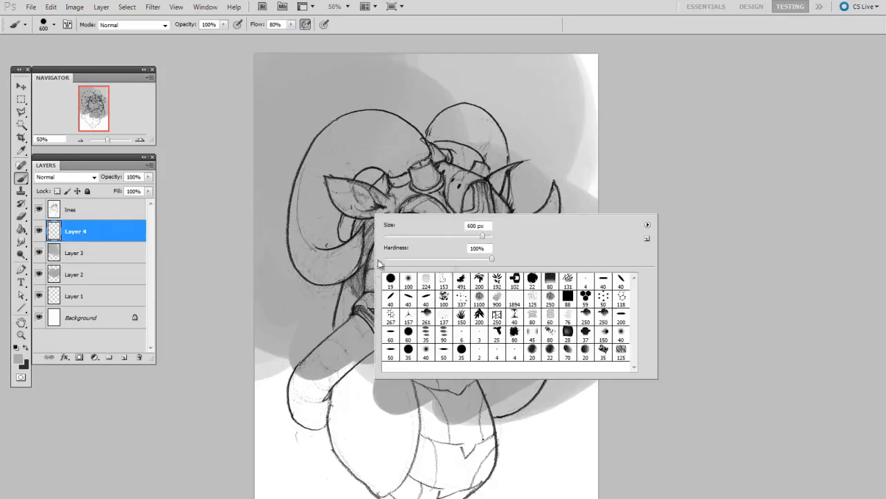
{"action": "double_click", "coordinate": [390, 286]}
{"action": "key", "text": "bracketright"}
{"action": "key", "text": "bracketright"}
{"action": "key", "text": "bracketright"}
{"action": "key", "text": "bracketright"}
{"action": "key", "text": "bracketright"}
{"action": "left_click", "coordinate": [277, 402], "text": "alt"}
Step: Paint white background strokes along the outer edge of the large horn on Layer 4, reducing the brush to 60 px
{"action": "mouse_move", "coordinate": [260, 157]}
{"action": "left_mouse_down"}
{"action": "mouse_move", "coordinate": [282, 311]}
{"action": "mouse_move", "coordinate": [259, 251]}
{"action": "left_mouse_up"}
{"action": "key", "text": "bracketright"}
{"action": "key", "text": "bracketright"}
{"action": "key", "text": "bracketright"}
{"action": "key", "text": "bracketright"}
{"action": "key", "text": "bracketright"}
{"action": "mouse_move", "coordinate": [262, 191]}
{"action": "left_mouse_down"}
{"action": "mouse_move", "coordinate": [277, 291]}
{"action": "mouse_move", "coordinate": [288, 143]}
{"action": "left_mouse_up"}
{"action": "key", "text": "bracketleft"}
{"action": "key", "text": "bracketleft"}
{"action": "key", "text": "bracketleft"}
{"action": "key", "text": "bracketleft"}
{"action": "left_click_drag", "start_coordinate": [287, 270], "coordinate": [290, 197]}
{"action": "left_click_drag", "start_coordinate": [278, 248], "coordinate": [289, 173]}
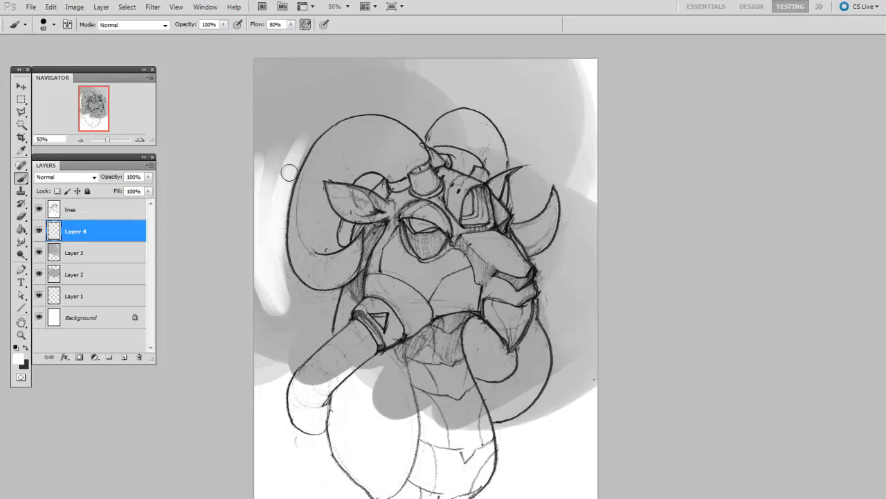
Step: Extend the white background strokes around the upper curve of the large horn with a slightly larger brush
{"action": "mouse_move", "coordinate": [322, 103]}
{"action": "left_mouse_down"}
{"action": "mouse_move", "coordinate": [269, 207]}
{"action": "mouse_move", "coordinate": [304, 101]}
{"action": "left_mouse_up"}
{"action": "mouse_move", "coordinate": [278, 121]}
{"action": "left_mouse_down"}
{"action": "mouse_move", "coordinate": [264, 167]}
{"action": "mouse_move", "coordinate": [305, 89]}
{"action": "left_mouse_up"}
{"action": "key", "text": "bracketright"}
{"action": "key", "text": "bracketright"}
{"action": "key", "text": "bracketright"}
{"action": "mouse_move", "coordinate": [288, 162]}
{"action": "left_mouse_down"}
{"action": "mouse_move", "coordinate": [289, 178]}
{"action": "mouse_move", "coordinate": [333, 114]}
{"action": "left_mouse_up"}
{"action": "left_click_drag", "start_coordinate": [269, 135], "coordinate": [302, 68]}
Step: Enlarge the brush to 175 px and paint white across the background above both horns on Layer 4
{"action": "key", "text": "bracketright"}
{"action": "key", "text": "bracketright"}
{"action": "key", "text": "bracketright"}
{"action": "key", "text": "bracketright"}
{"action": "key", "text": "bracketright"}
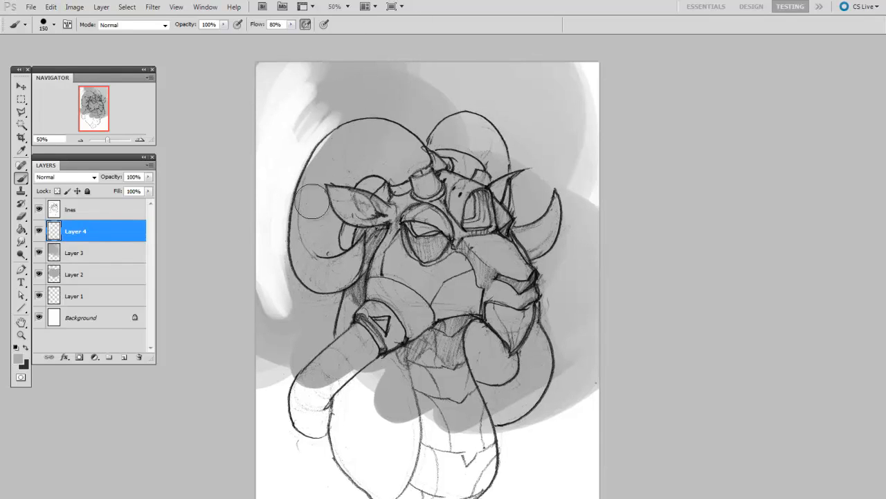
{"action": "key", "text": "bracketright"}
{"action": "mouse_move", "coordinate": [277, 150]}
{"action": "left_mouse_down"}
{"action": "mouse_move", "coordinate": [283, 115]}
{"action": "mouse_move", "coordinate": [317, 95]}
{"action": "mouse_move", "coordinate": [433, 74]}
{"action": "mouse_move", "coordinate": [534, 93]}
{"action": "left_mouse_up"}
Step: Toggle the lines layer's visibility to examine the paint underneath, and make Layer 4 active again
{"action": "scroll", "coordinate": [617, 256], "scroll_direction": "down", "scroll_amount": 2}
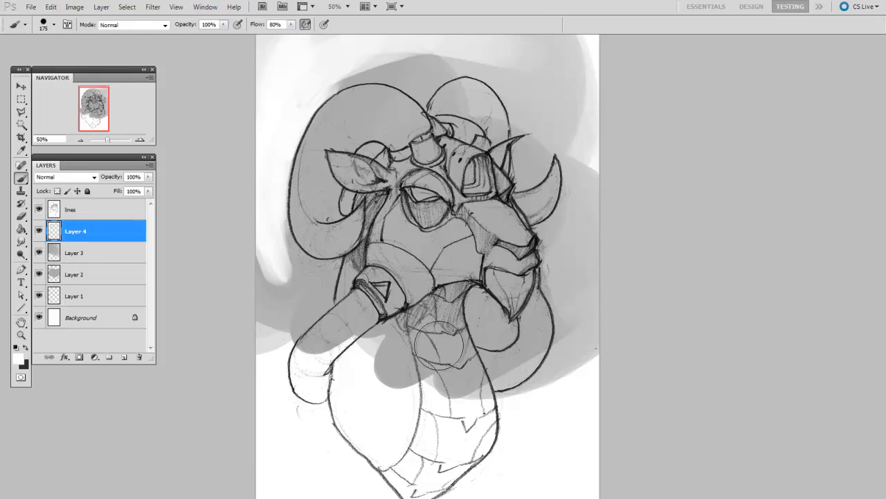
{"action": "left_click", "coordinate": [84, 210]}
{"action": "left_click", "coordinate": [39, 209]}
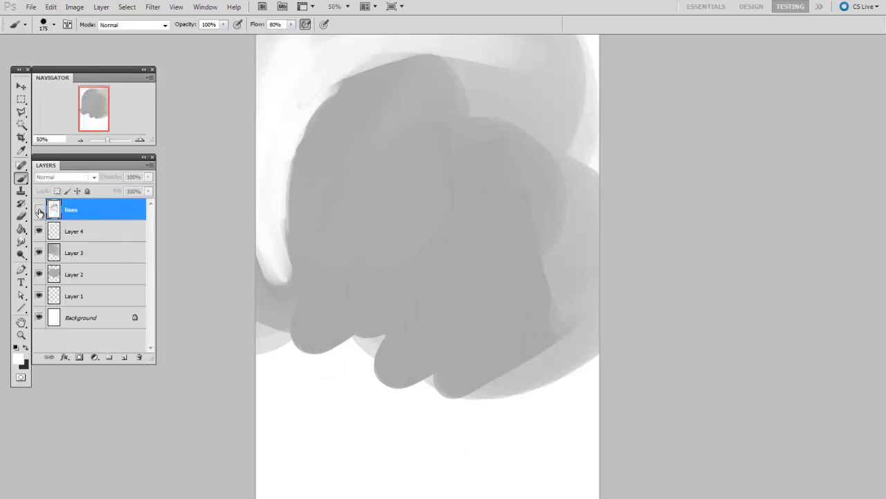
{"action": "left_click", "coordinate": [40, 210]}
{"action": "left_click", "coordinate": [39, 209]}
{"action": "left_click", "coordinate": [38, 209]}
{"action": "left_click", "coordinate": [90, 231]}
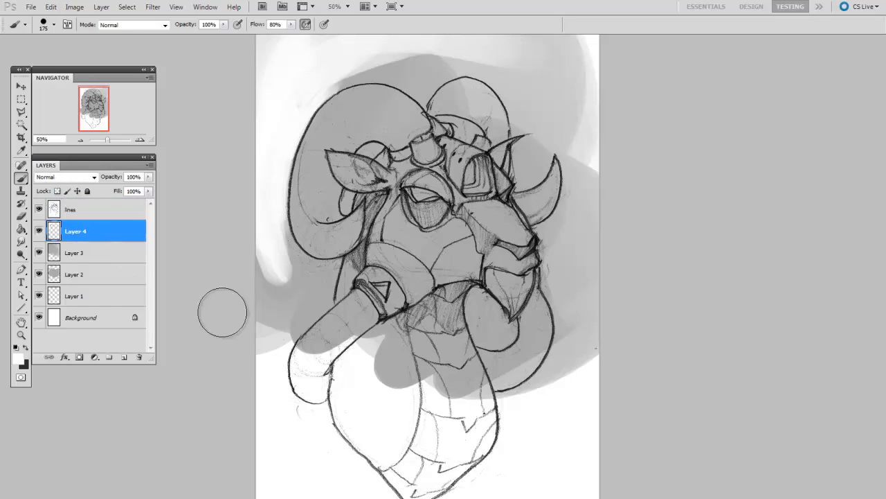
Step: Sample a light grey from the canvas and paint it over the lower body and surrounding background with a 700 px brush
{"action": "left_click", "coordinate": [572, 230], "text": "alt"}
{"action": "key", "text": "bracketright"}
{"action": "key", "text": "bracketright"}
{"action": "key", "text": "bracketright"}
{"action": "key", "text": "bracketright"}
{"action": "key", "text": "bracketright"}
{"action": "key", "text": "bracketright"}
{"action": "key", "text": "bracketright"}
{"action": "mouse_move", "coordinate": [601, 356]}
{"action": "left_mouse_down"}
{"action": "mouse_move", "coordinate": [343, 444]}
{"action": "mouse_move", "coordinate": [293, 414]}
{"action": "left_mouse_up"}
{"action": "key", "text": "space"}
{"action": "left_click_drag", "start_coordinate": [584, 390], "coordinate": [571, 374]}
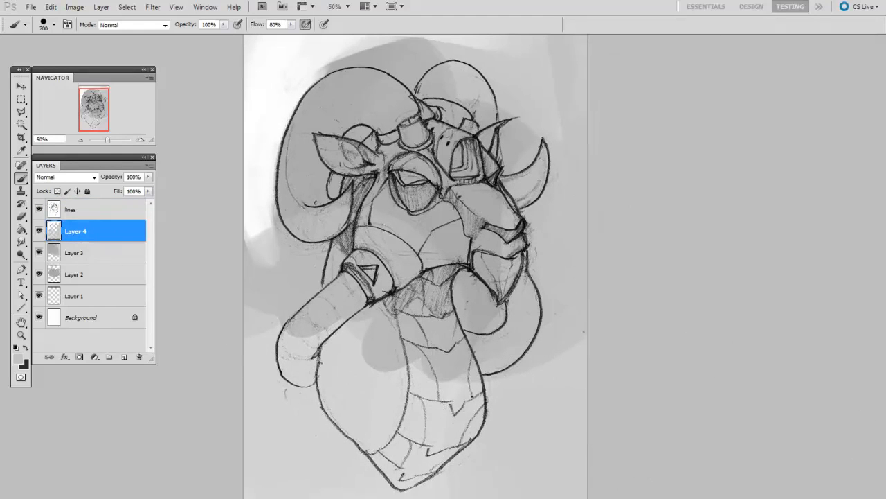